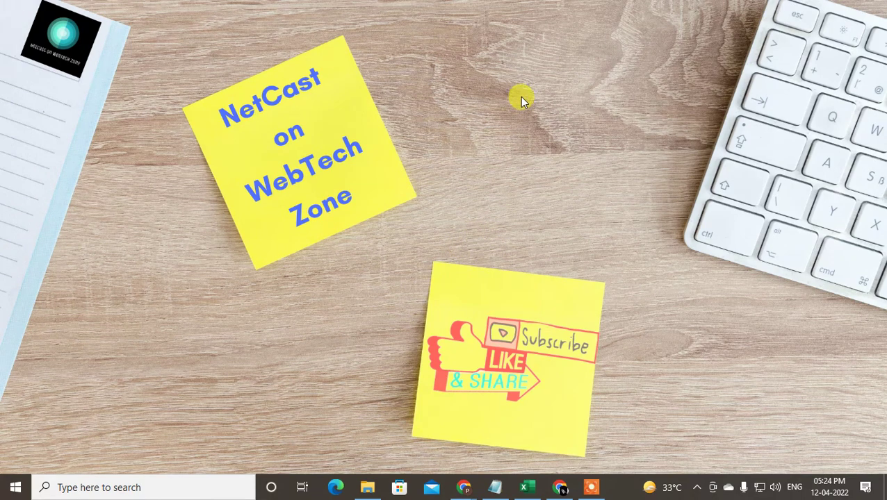
Step: Refresh the Windows desktop three times from its right-click menu
{"action": "right_click", "coordinate": [484, 96]}
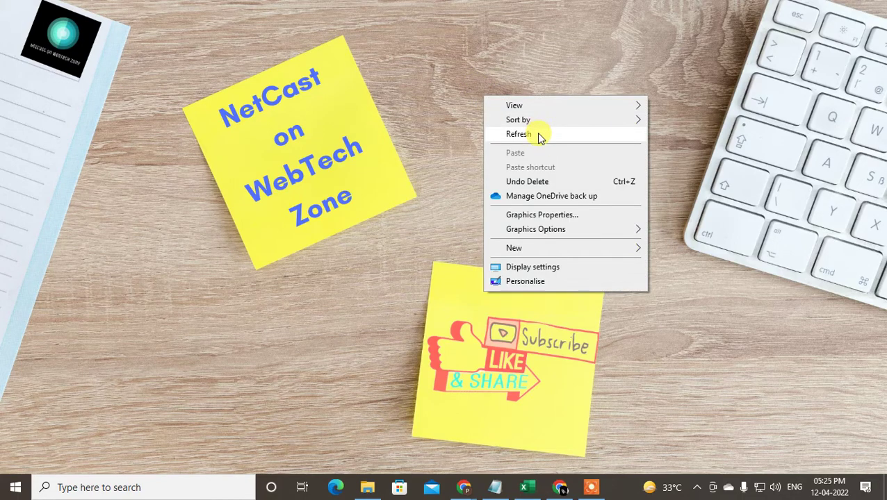
{"action": "left_click", "coordinate": [540, 137]}
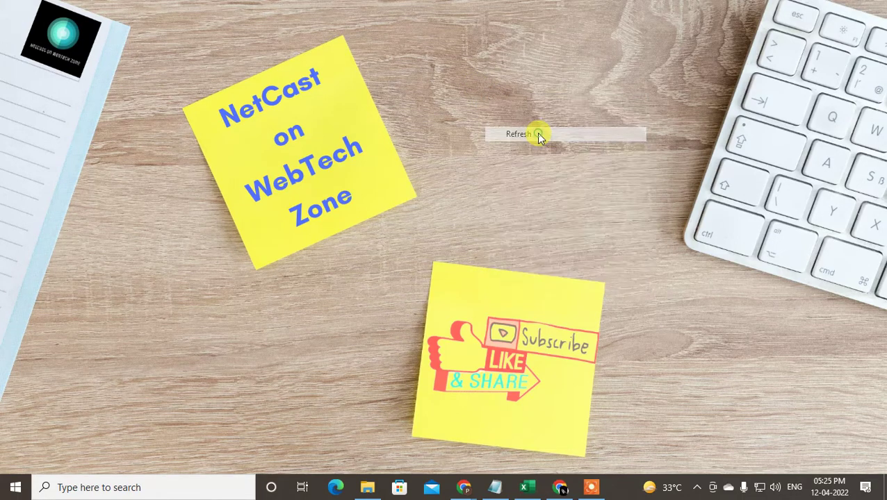
{"action": "right_click", "coordinate": [499, 101]}
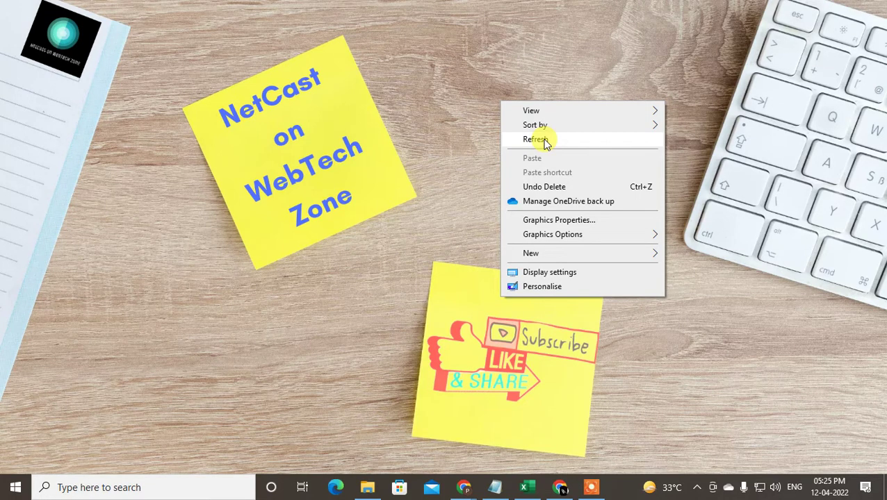
{"action": "left_click", "coordinate": [438, 101]}
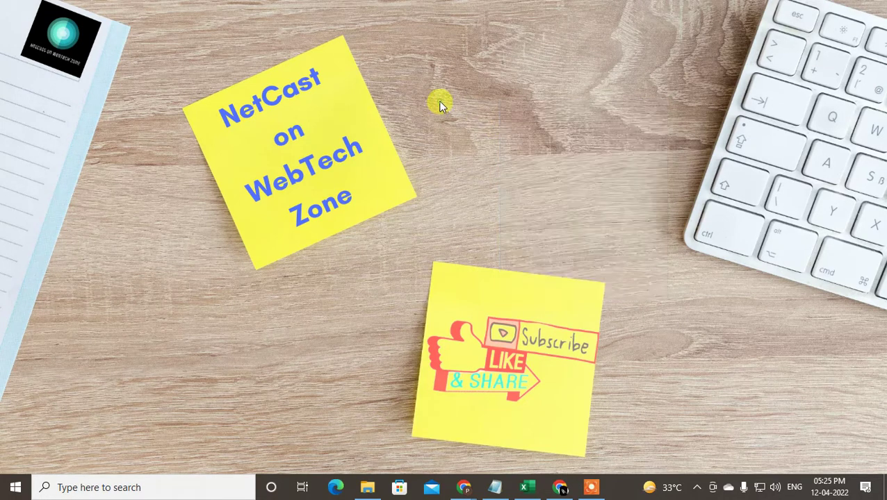
{"action": "right_click", "coordinate": [484, 83]}
{"action": "left_click", "coordinate": [560, 119]}
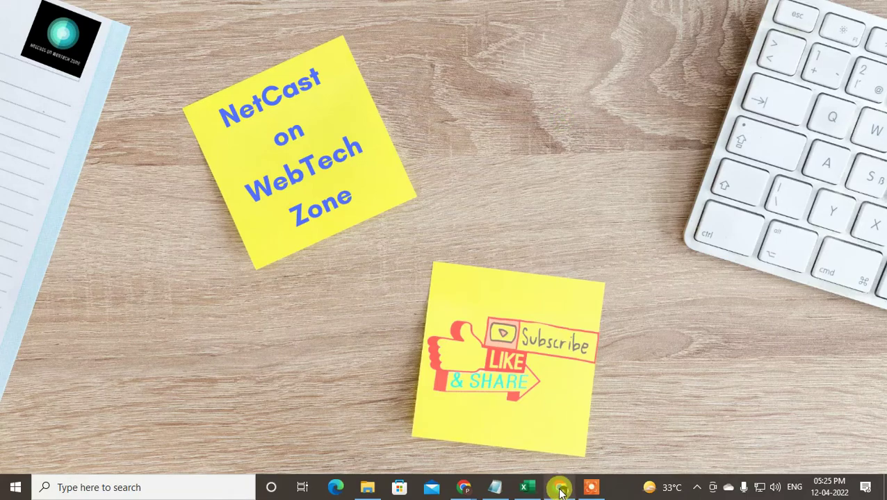
Step: Restore Chrome and open Google Drive's My Drive from the Google apps grid
{"action": "mouse_move", "coordinate": [560, 491]}
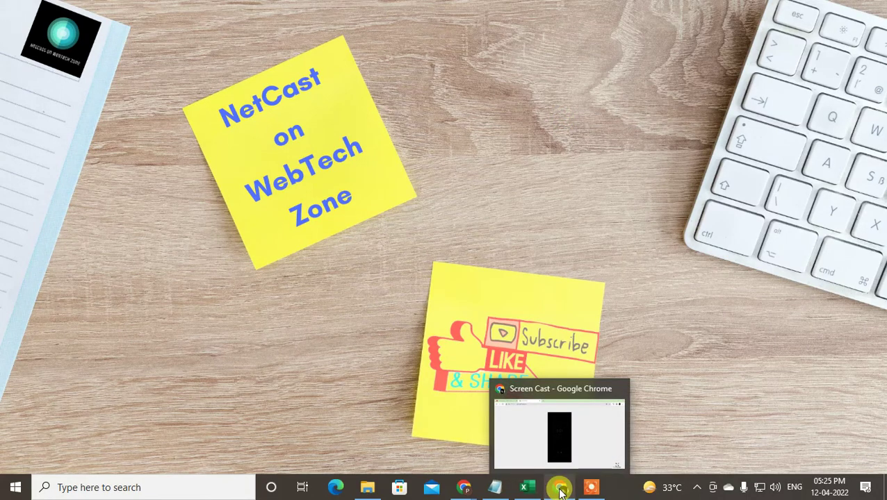
{"action": "left_click", "coordinate": [560, 490]}
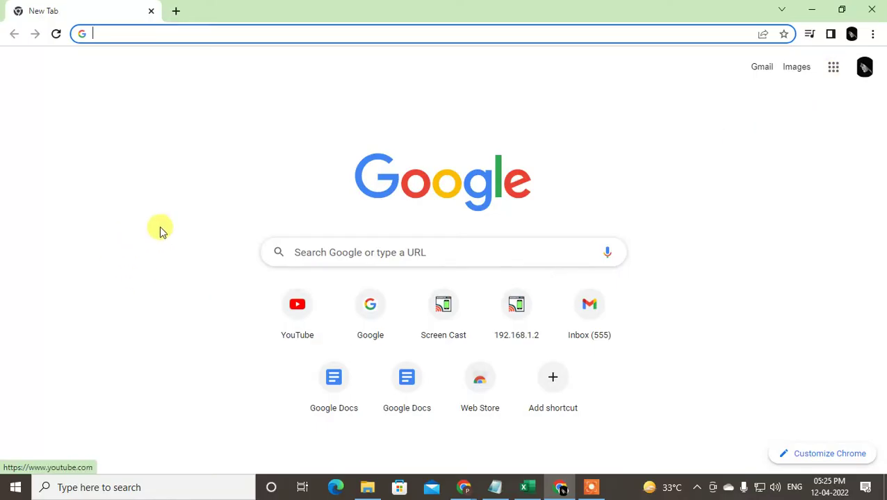
{"action": "left_click", "coordinate": [865, 75]}
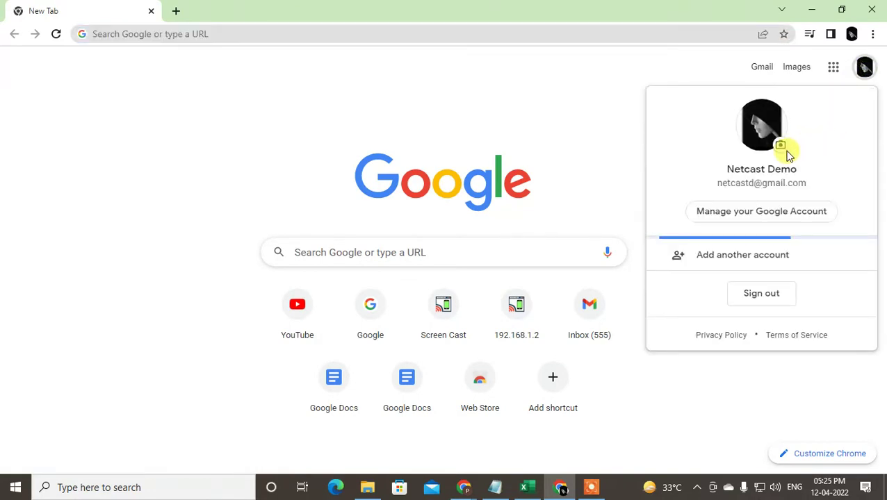
{"action": "left_click", "coordinate": [599, 109]}
{"action": "left_click", "coordinate": [832, 75]}
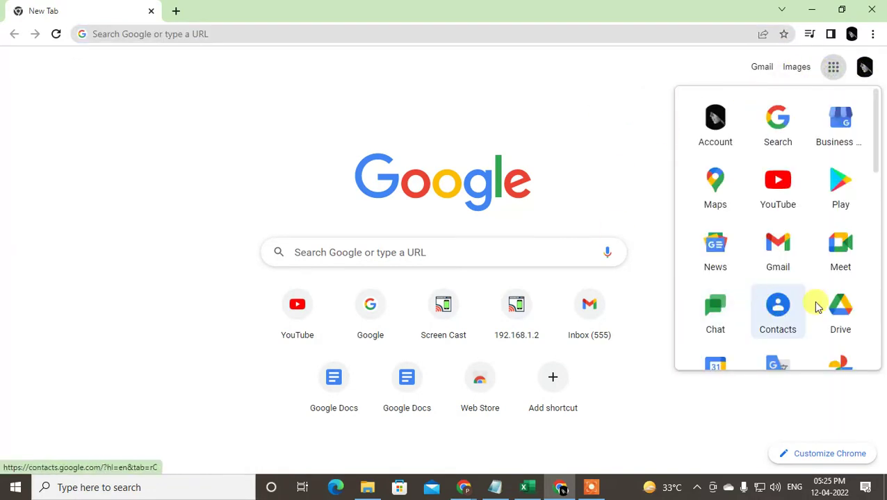
{"action": "left_click", "coordinate": [840, 309]}
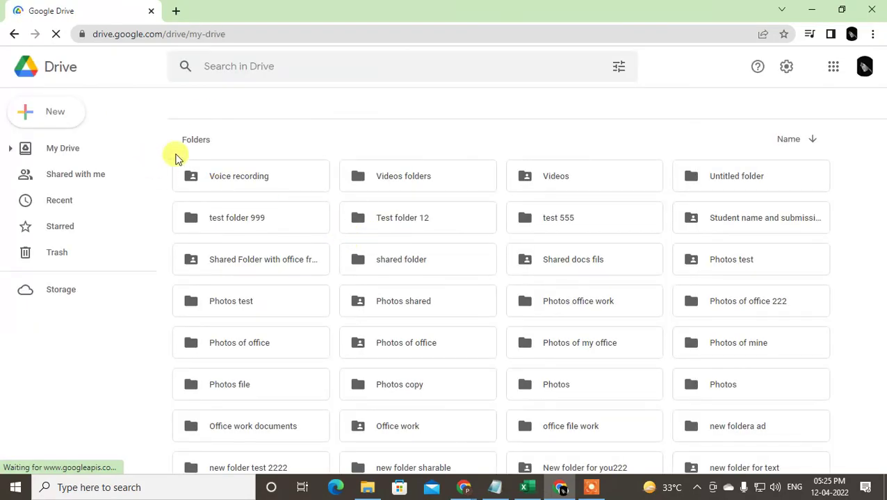
{"action": "scroll", "coordinate": [422, 327], "scroll_direction": "down", "scroll_amount": 10}
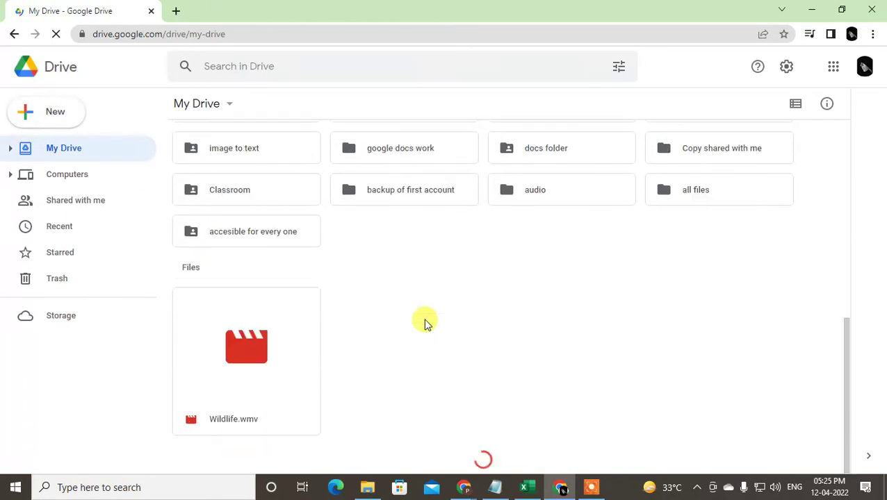
Step: Search Drive for type:pdf and scroll the results showing pdf.pdf, merged.pdf and convert.pdf
{"action": "left_click", "coordinate": [233, 66]}
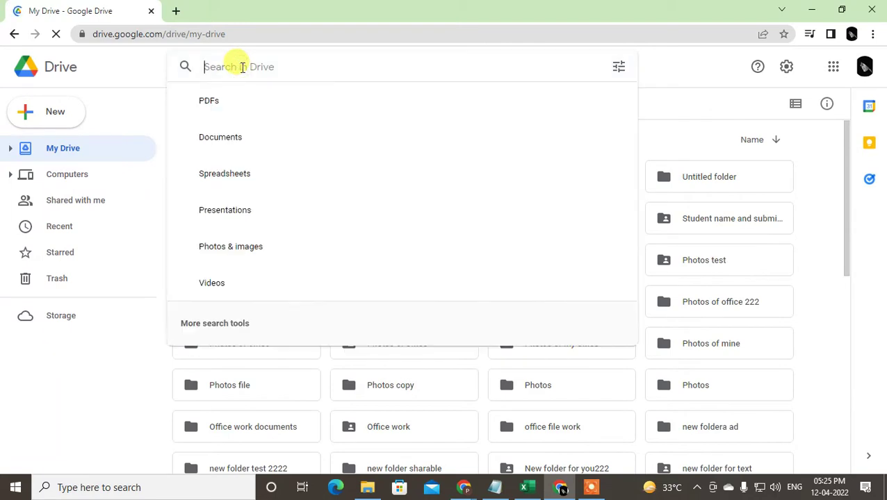
{"action": "left_click", "coordinate": [205, 102]}
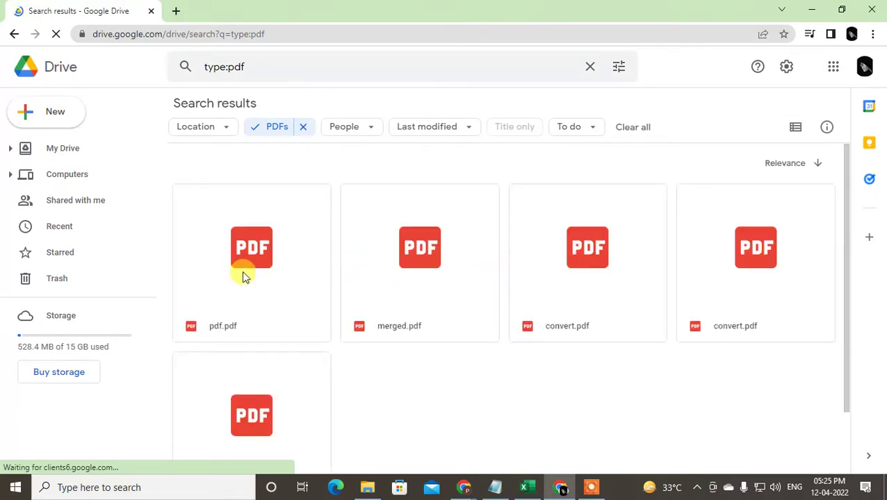
{"action": "scroll", "coordinate": [233, 389], "scroll_direction": "down", "scroll_amount": 2}
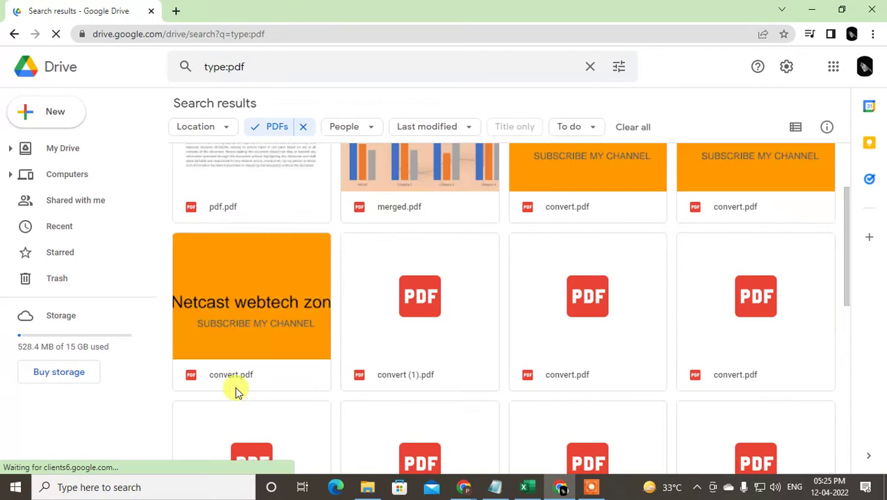
{"action": "scroll", "coordinate": [348, 328], "scroll_direction": "up", "scroll_amount": 2}
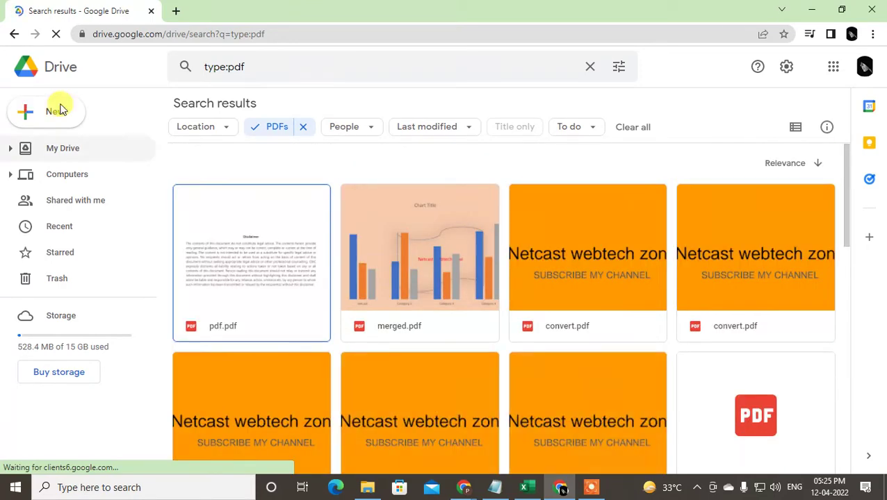
Step: Upload 'pdf' from Downloads, replacing the existing pdf.pdf as a new version
{"action": "left_click", "coordinate": [61, 111]}
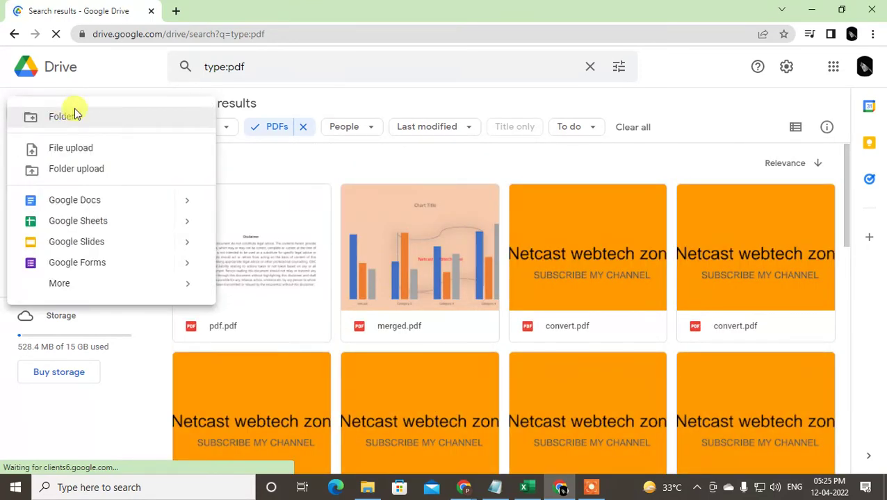
{"action": "left_click", "coordinate": [64, 150]}
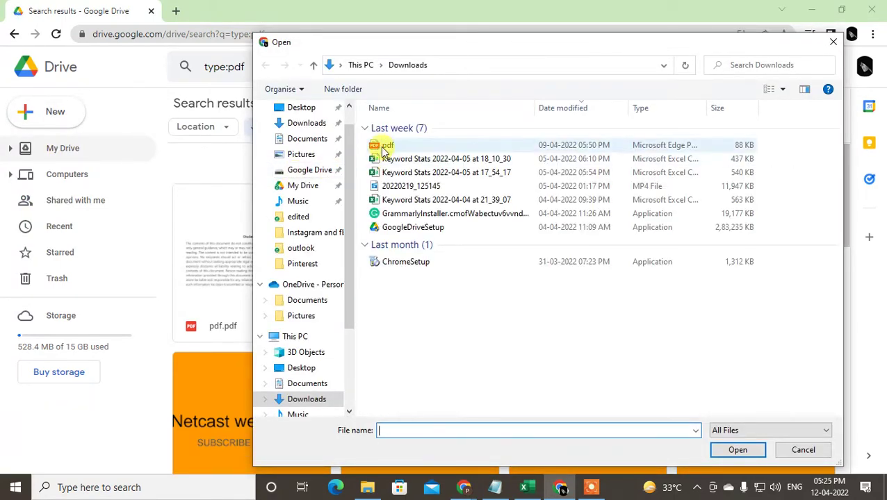
{"action": "left_click", "coordinate": [384, 148]}
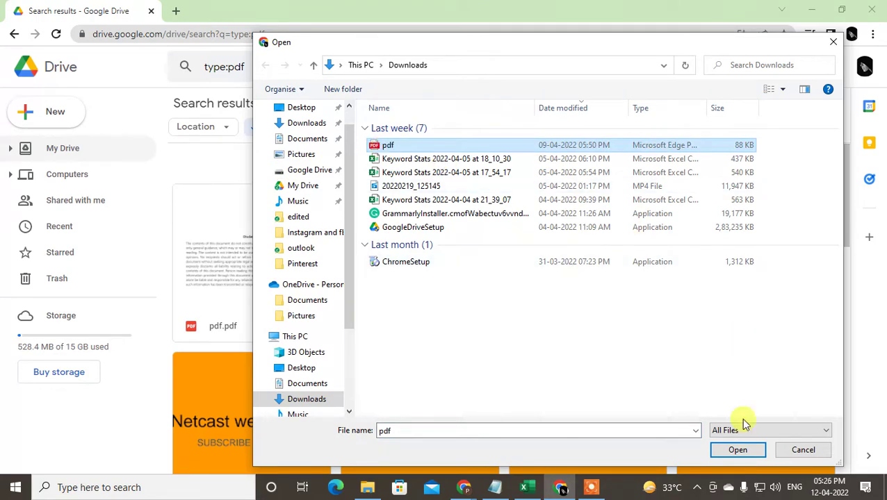
{"action": "left_click", "coordinate": [735, 451]}
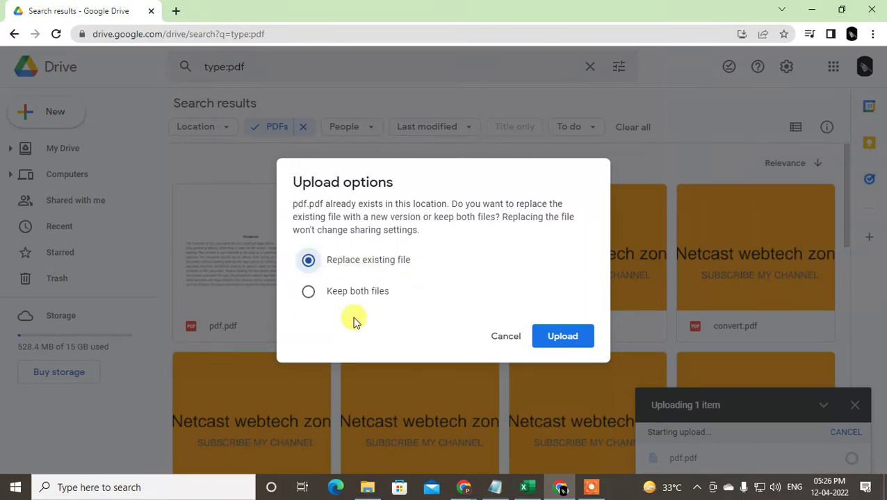
{"action": "left_click", "coordinate": [562, 336]}
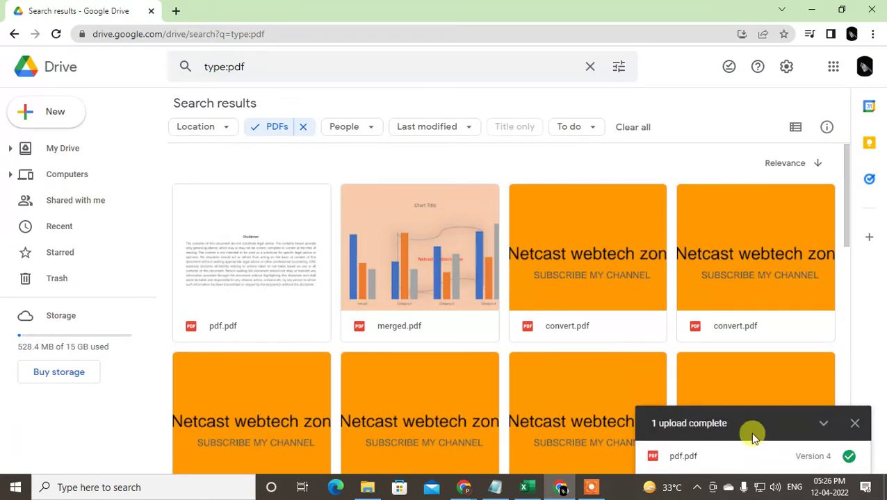
Step: Preview the uploaded pdf.pdf from the upload panel and scroll its Disclaimer page
{"action": "mouse_move", "coordinate": [740, 468]}
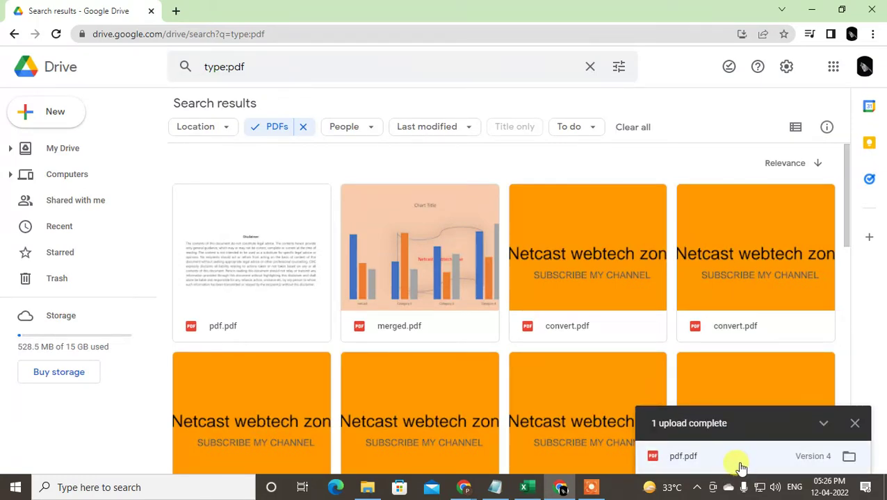
{"action": "left_click", "coordinate": [683, 458]}
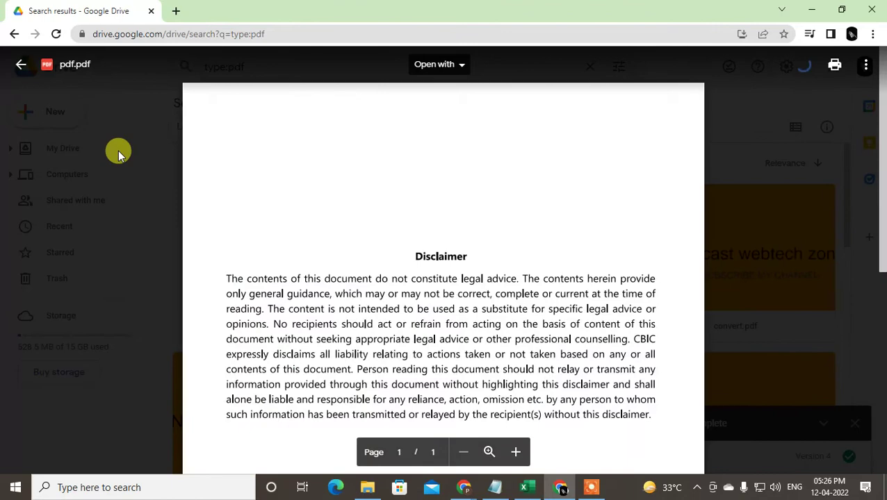
{"action": "scroll", "coordinate": [494, 252], "scroll_direction": "down", "scroll_amount": 5}
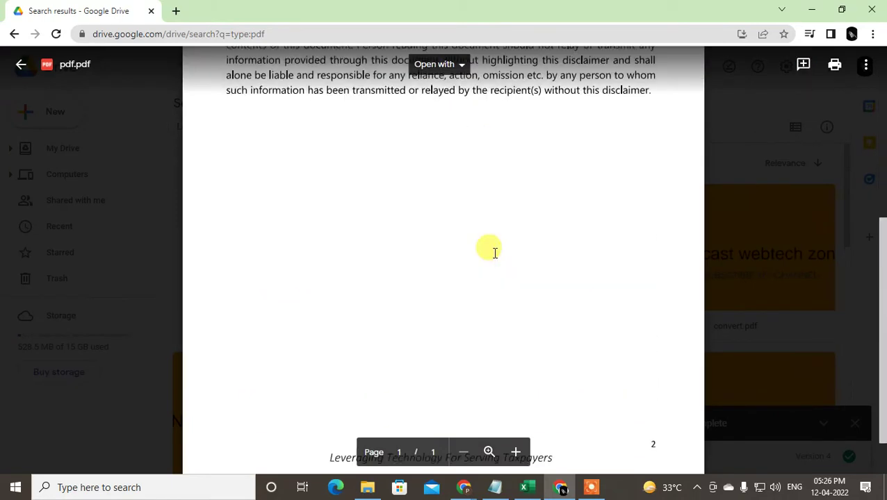
{"action": "scroll", "coordinate": [488, 247], "scroll_direction": "up", "scroll_amount": 5}
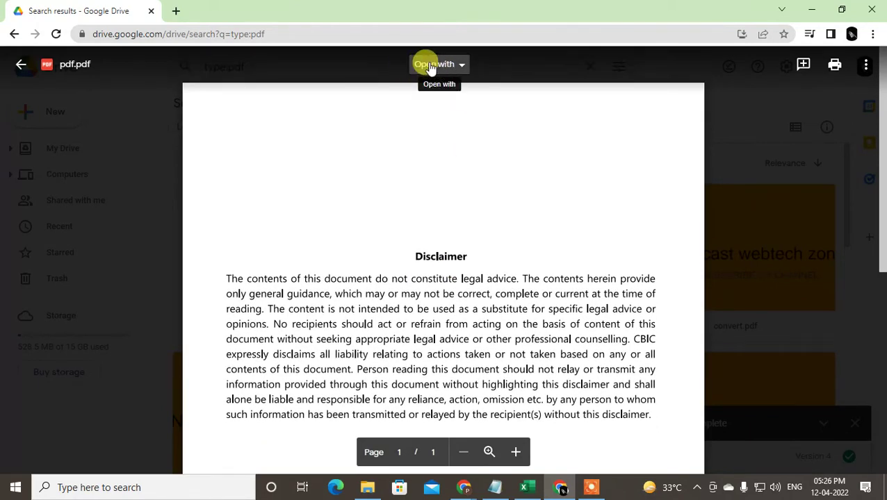
Step: Open pdf.pdf with Google Docs and switch to the new tab showing document 'pdf'
{"action": "left_click", "coordinate": [428, 69]}
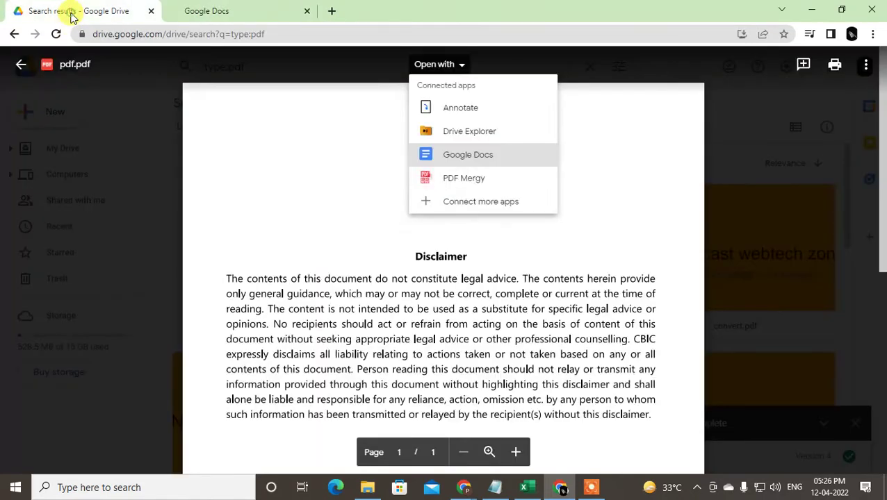
{"action": "left_click", "coordinate": [193, 161]}
{"action": "left_click", "coordinate": [242, 6]}
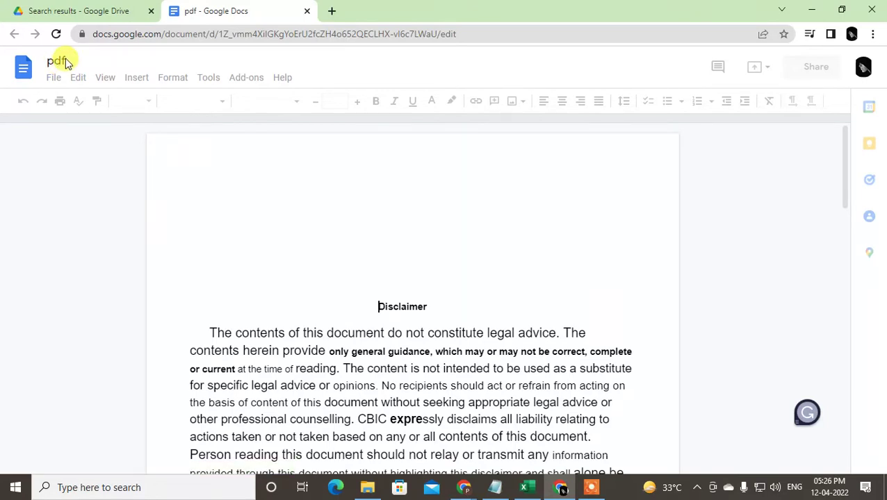
Step: Change the document title from 'pdf' to 'pdf to docs'
{"action": "left_click", "coordinate": [57, 63]}
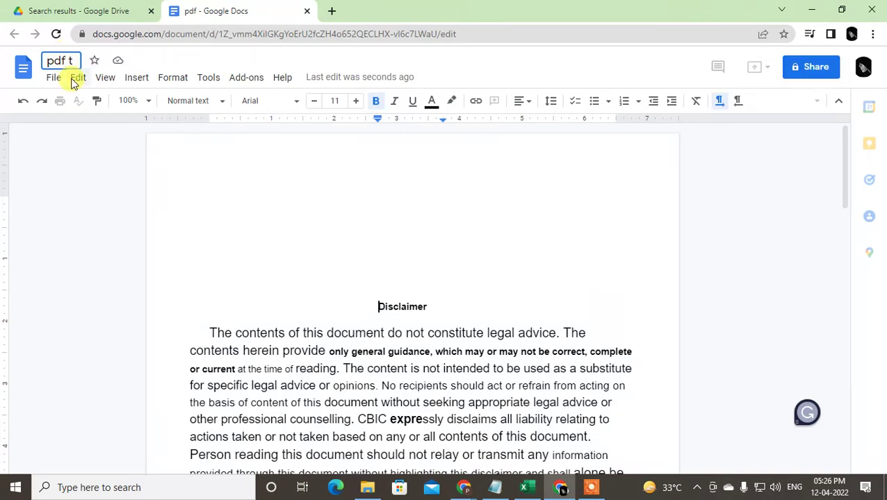
{"action": "type", "text": "to docs"}
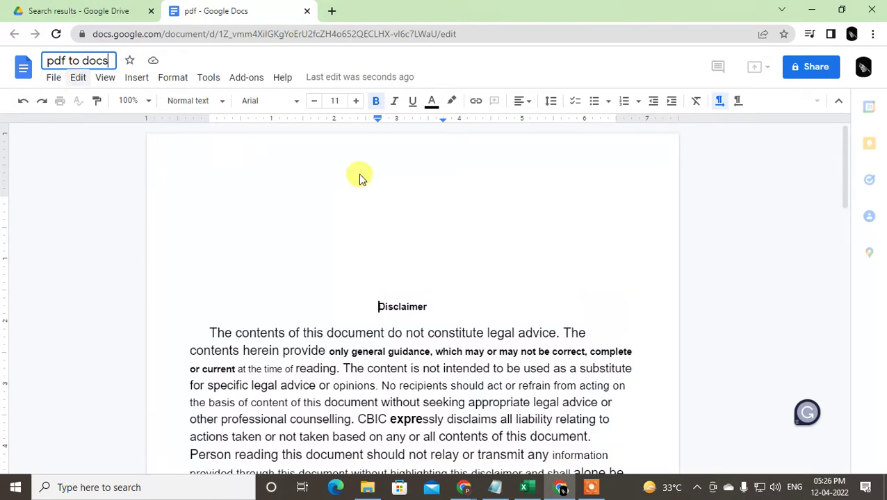
{"action": "left_click", "coordinate": [358, 173]}
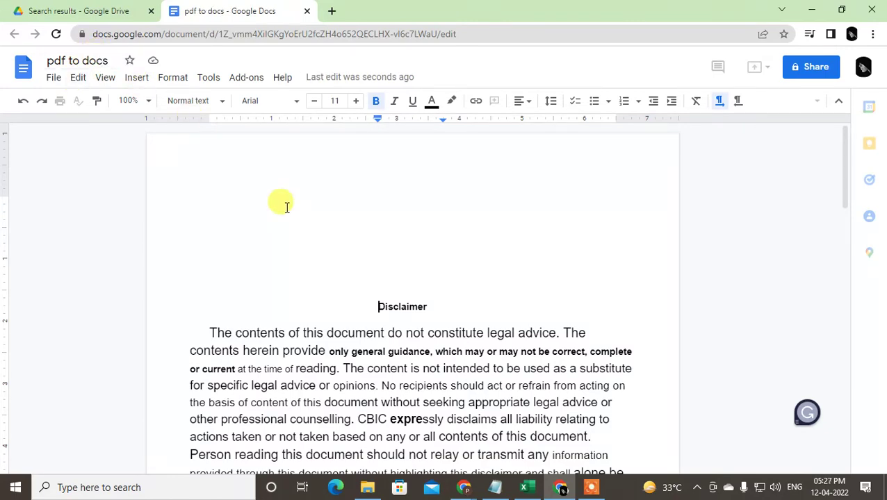
{"action": "scroll", "coordinate": [406, 325], "scroll_direction": "down", "scroll_amount": 2}
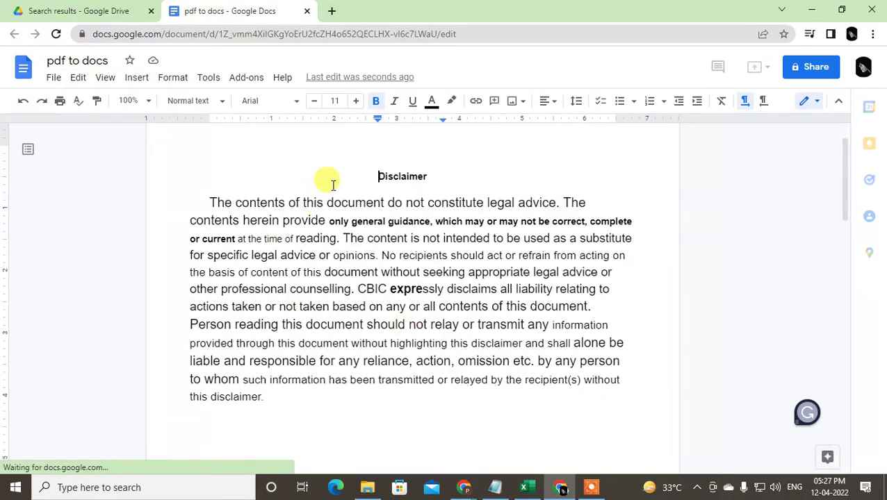
{"action": "left_click_drag", "start_coordinate": [343, 170], "coordinate": [498, 328]}
{"action": "left_click", "coordinate": [461, 335]}
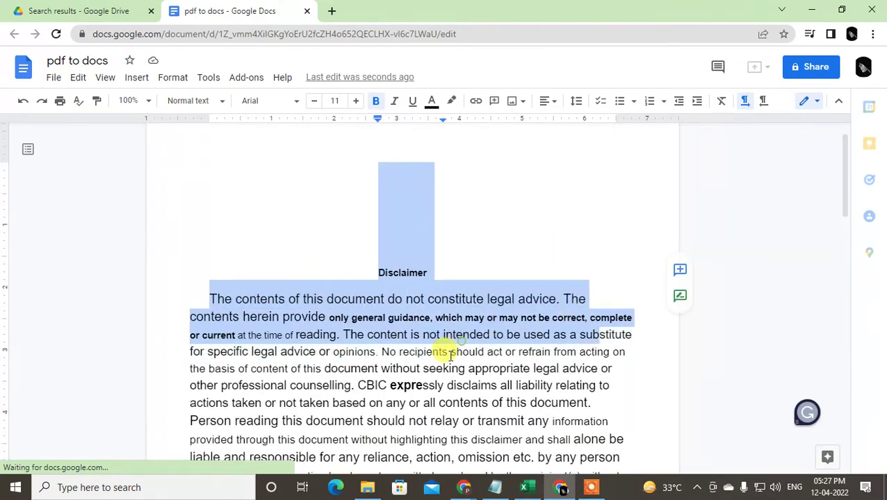
{"action": "scroll", "coordinate": [444, 351], "scroll_direction": "down", "scroll_amount": 1}
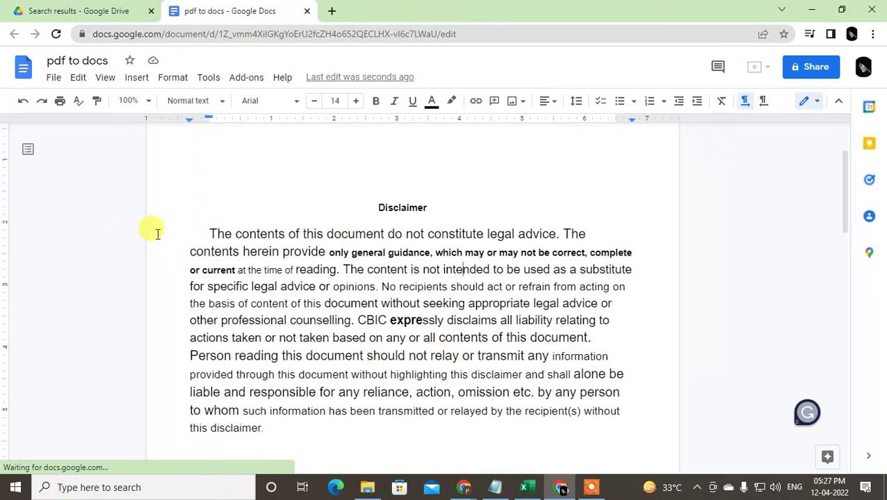
{"action": "left_click", "coordinate": [61, 7]}
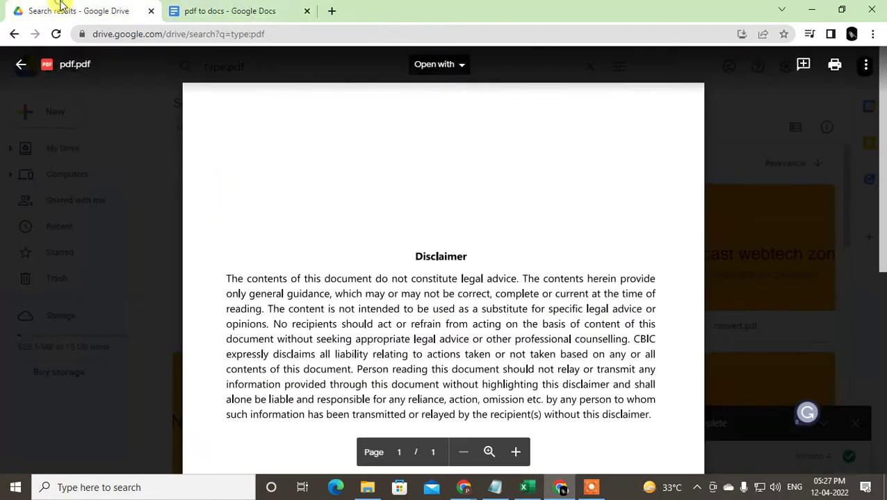
{"action": "left_click", "coordinate": [202, 10]}
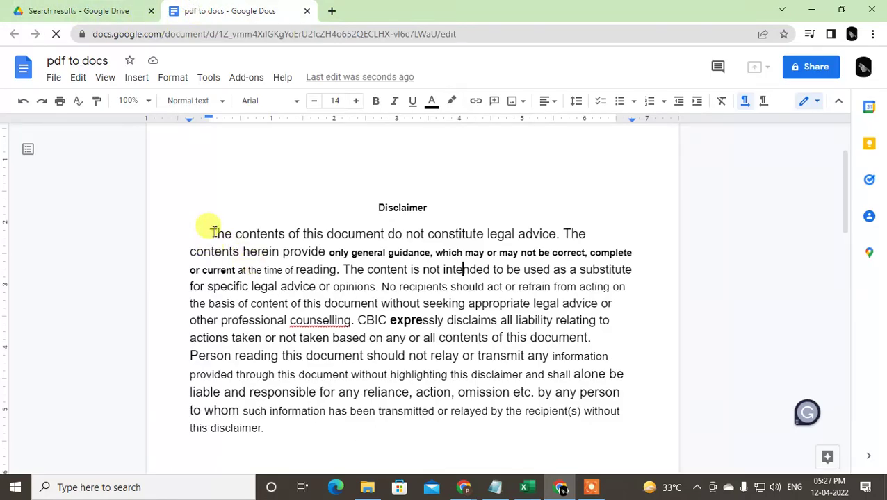
{"action": "left_click_drag", "start_coordinate": [207, 232], "coordinate": [403, 386]}
{"action": "scroll", "coordinate": [396, 384], "scroll_direction": "down", "scroll_amount": 2}
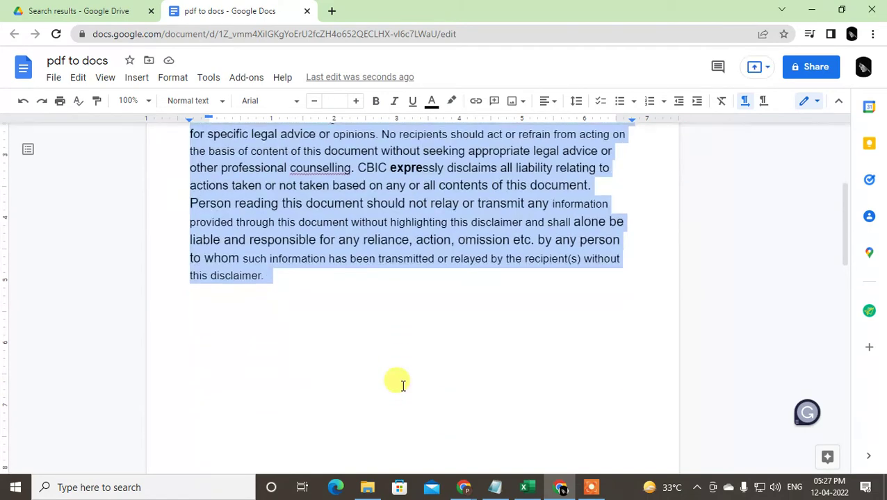
{"action": "scroll", "coordinate": [396, 382], "scroll_direction": "down", "scroll_amount": 3}
{"action": "scroll", "coordinate": [396, 381], "scroll_direction": "up", "scroll_amount": 5}
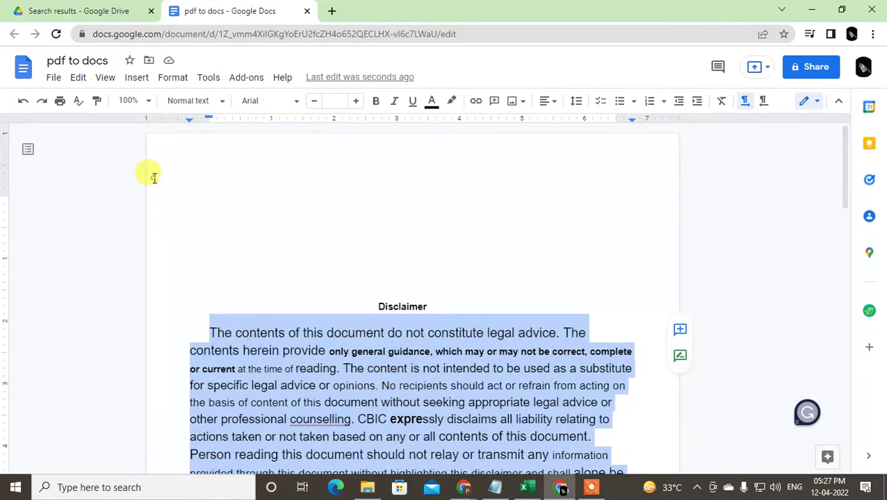
{"action": "left_click", "coordinate": [154, 177]}
{"action": "scroll", "coordinate": [296, 236], "scroll_direction": "down", "scroll_amount": 1}
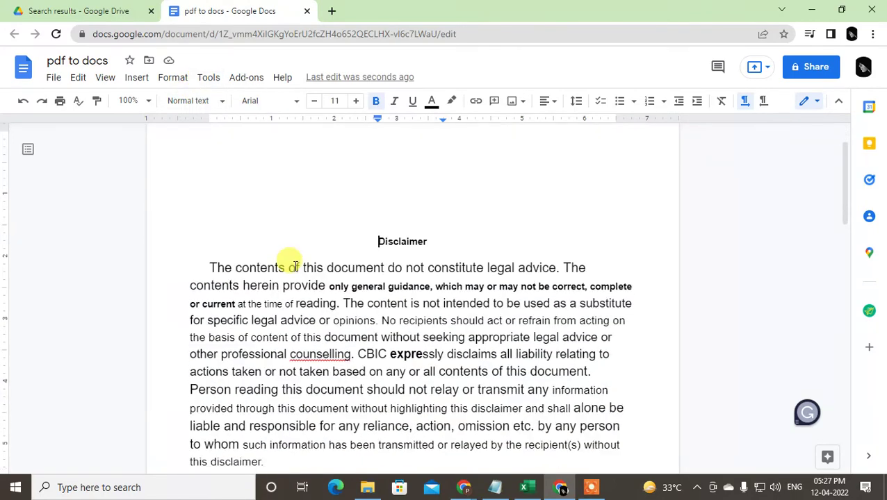
Step: Start Tools > Translate document and retitle the copy 'German copy of pdf to docs'
{"action": "left_click", "coordinate": [214, 80]}
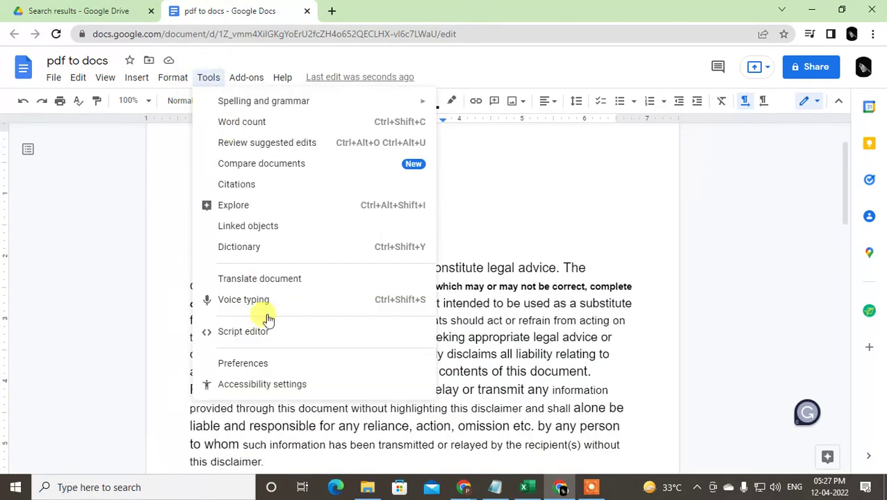
{"action": "left_click", "coordinate": [285, 282]}
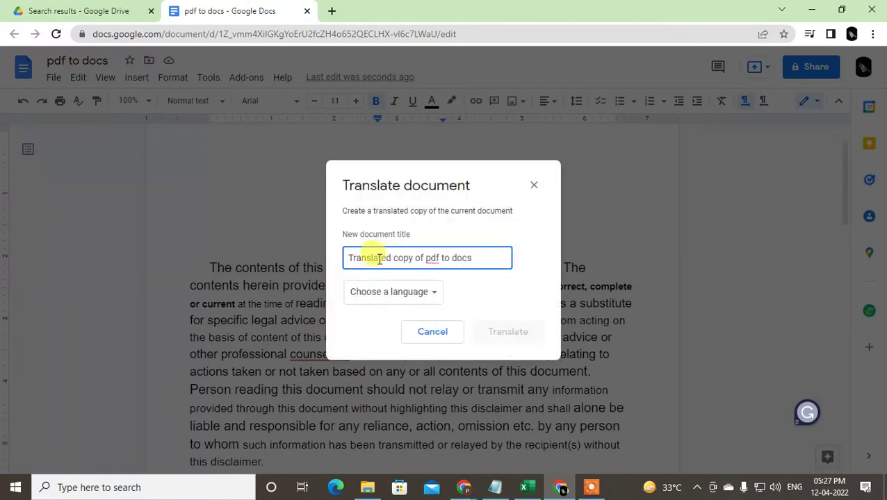
{"action": "double_click", "coordinate": [392, 259]}
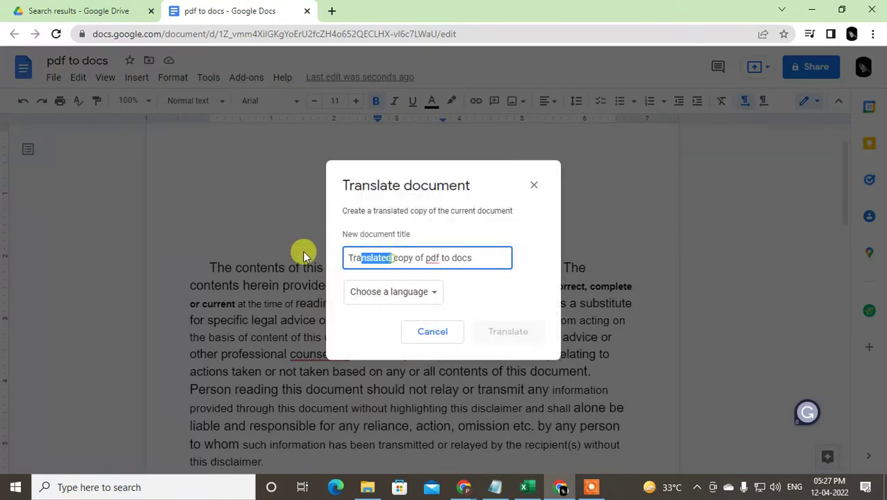
{"action": "type", "text": "Ge"}
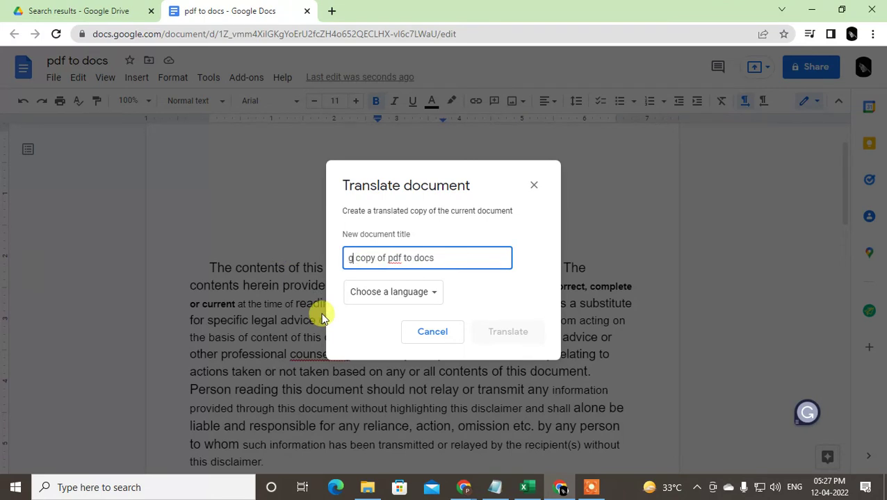
{"action": "key", "text": "BackSpace"}
{"action": "key", "text": "BackSpace"}
{"action": "type", "text": "German"}
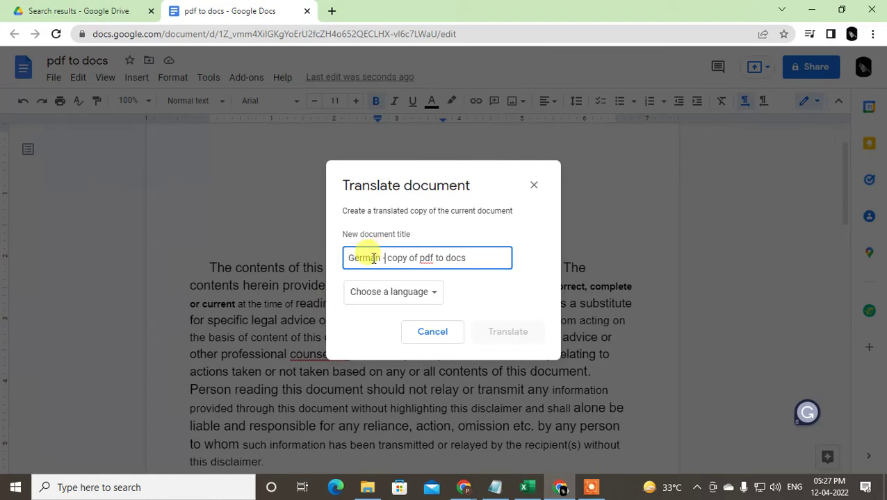
Step: Choose German as the target language to create the translated copy
{"action": "left_click", "coordinate": [417, 293]}
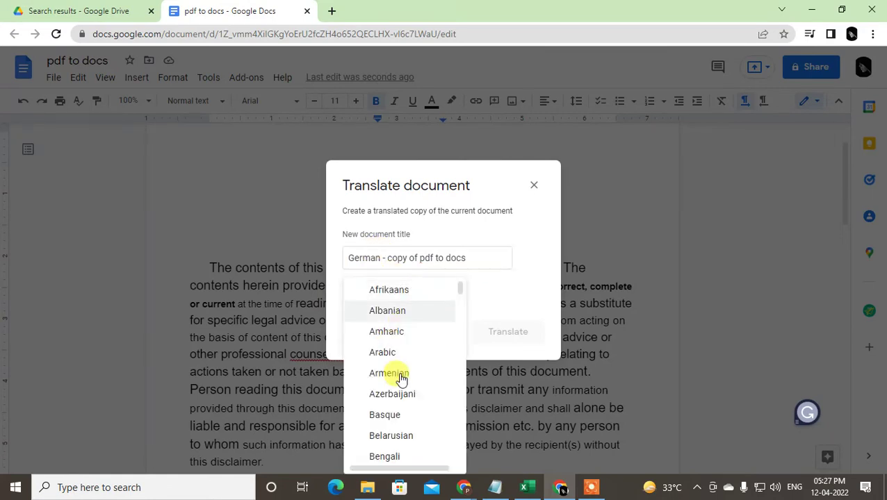
{"action": "scroll", "coordinate": [407, 382], "scroll_direction": "down", "scroll_amount": 2}
{"action": "scroll", "coordinate": [406, 382], "scroll_direction": "down", "scroll_amount": 5}
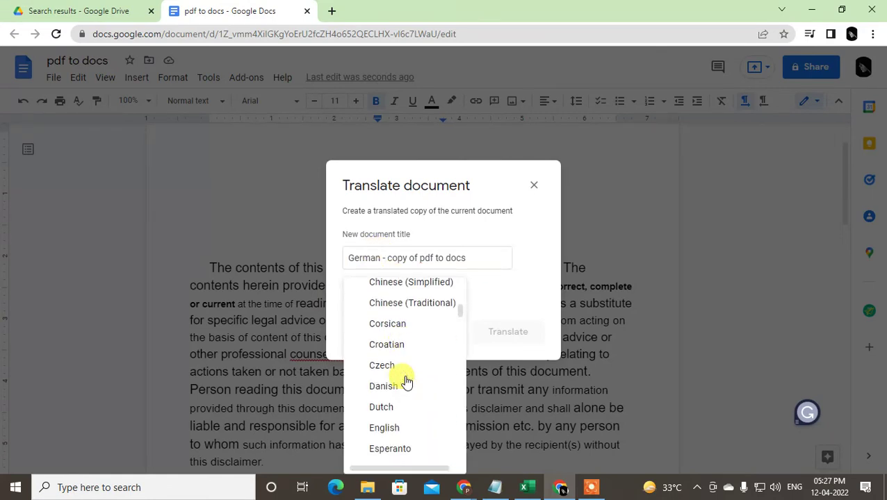
{"action": "scroll", "coordinate": [407, 382], "scroll_direction": "down", "scroll_amount": 1}
{"action": "scroll", "coordinate": [410, 389], "scroll_direction": "down", "scroll_amount": 1}
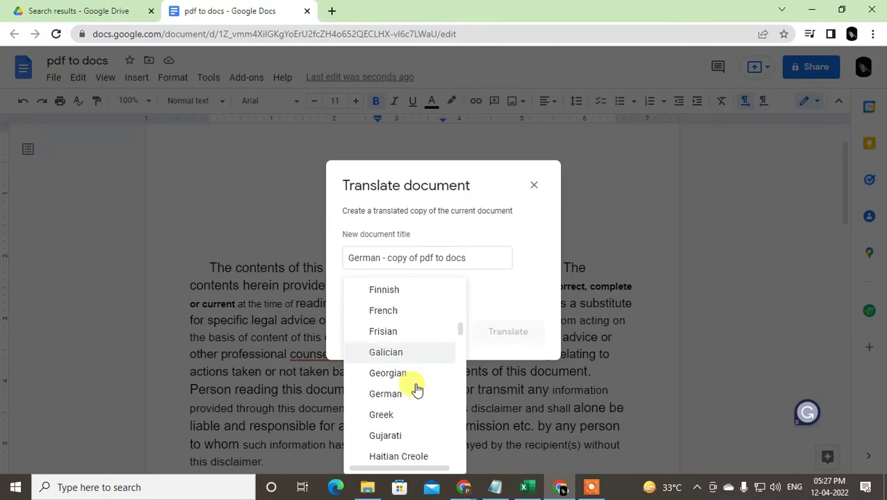
{"action": "left_click", "coordinate": [402, 396]}
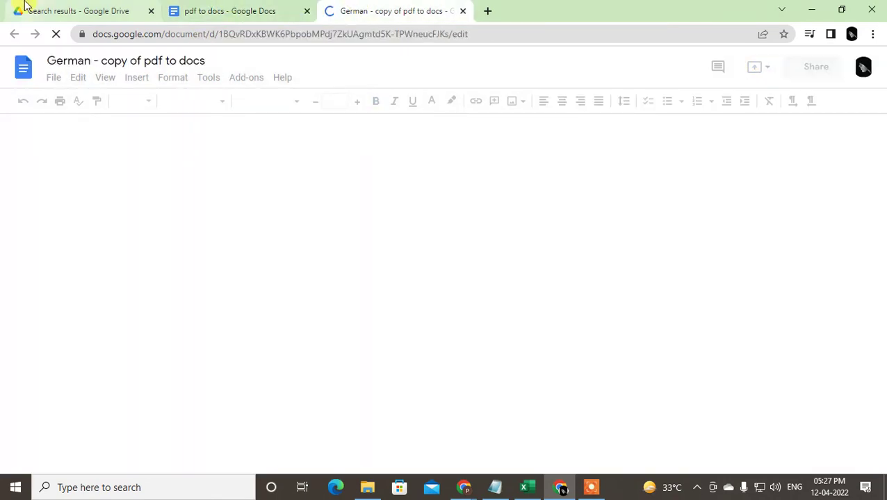
Step: Review the German copy's Haftungsausschluss text and add a blank line above its heading
{"action": "left_click", "coordinate": [21, 9]}
{"action": "left_click", "coordinate": [352, 7]}
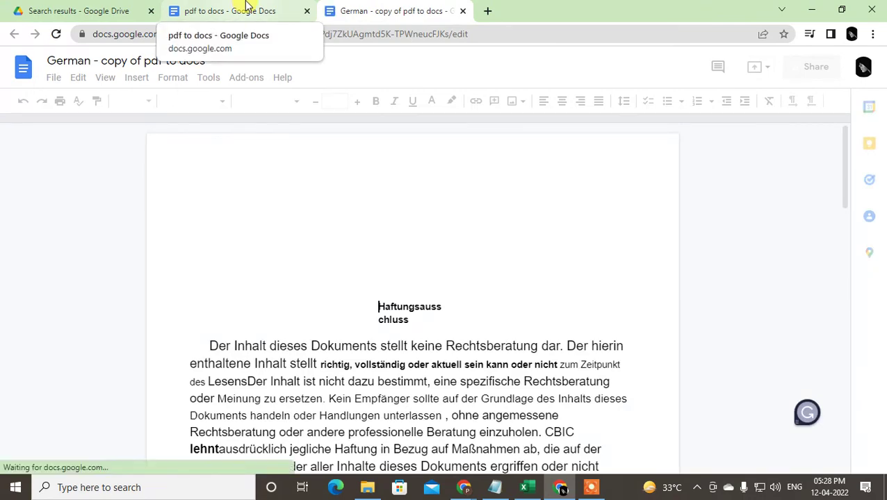
{"action": "scroll", "coordinate": [394, 393], "scroll_direction": "down", "scroll_amount": 2}
{"action": "scroll", "coordinate": [394, 393], "scroll_direction": "down", "scroll_amount": 1}
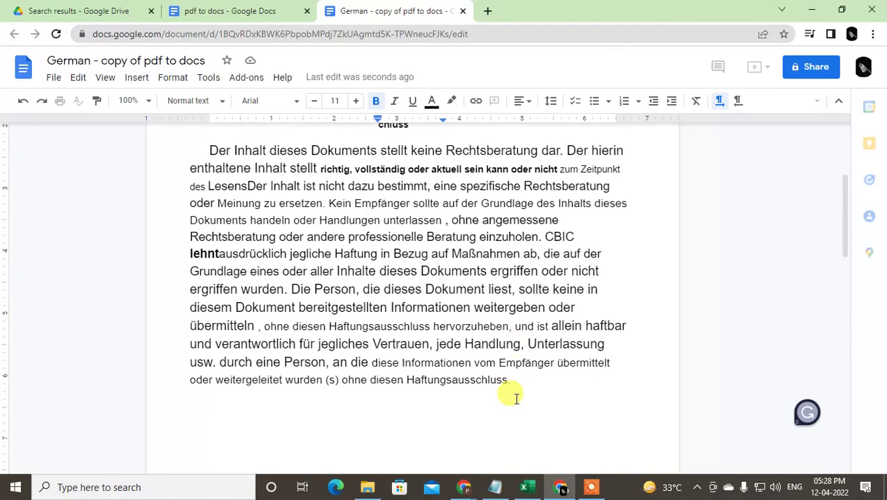
{"action": "scroll", "coordinate": [465, 376], "scroll_direction": "up", "scroll_amount": 2}
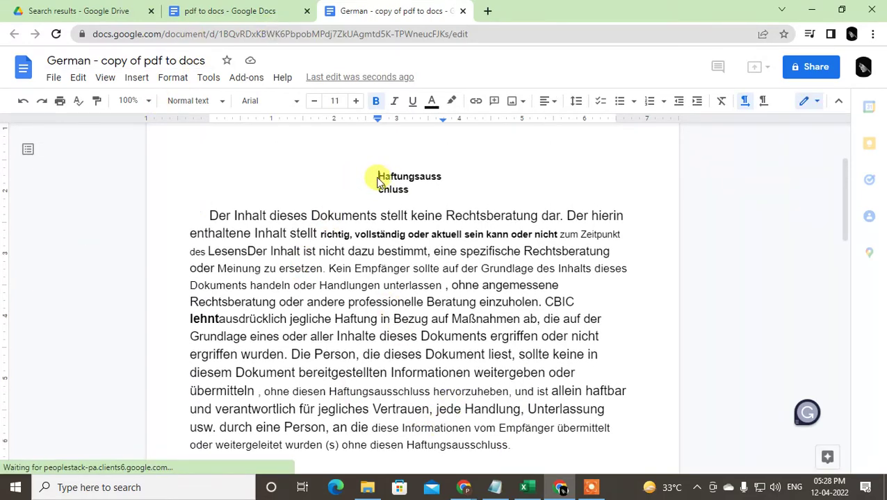
{"action": "key", "text": "Return"}
{"action": "key", "text": "Return"}
{"action": "key", "text": "Return"}
{"action": "key", "text": "Return"}
{"action": "key", "text": "Return"}
{"action": "key", "text": "Return"}
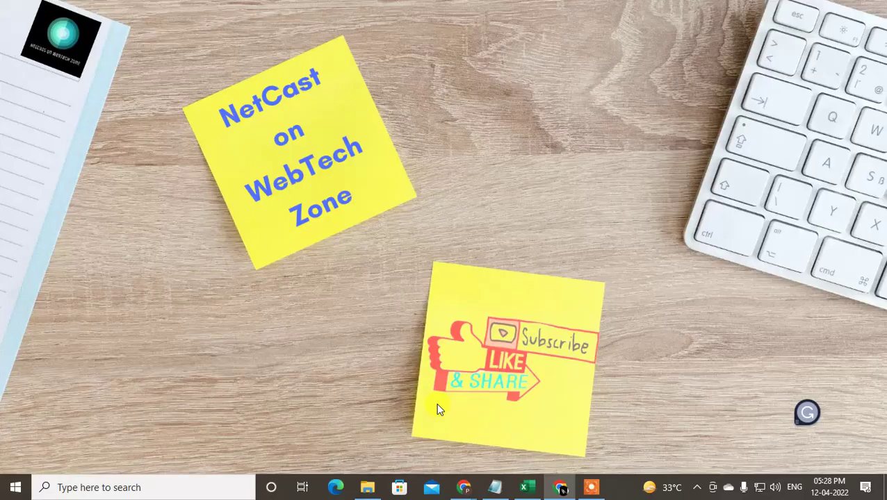